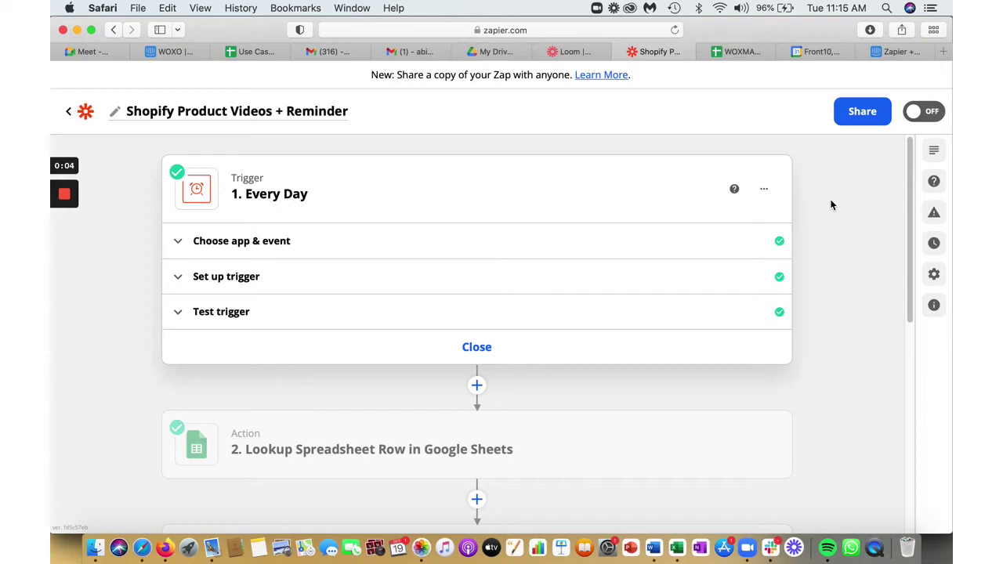
Switch to the WOXMART Shopify spreadsheet in Google Sheets and examine the Meta_Date column
click(740, 51)
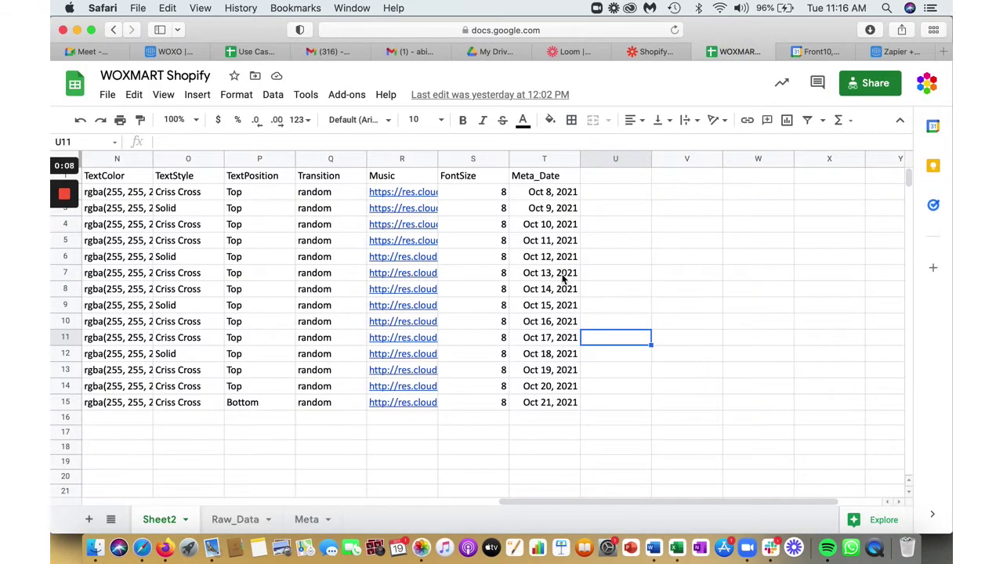
click(556, 178)
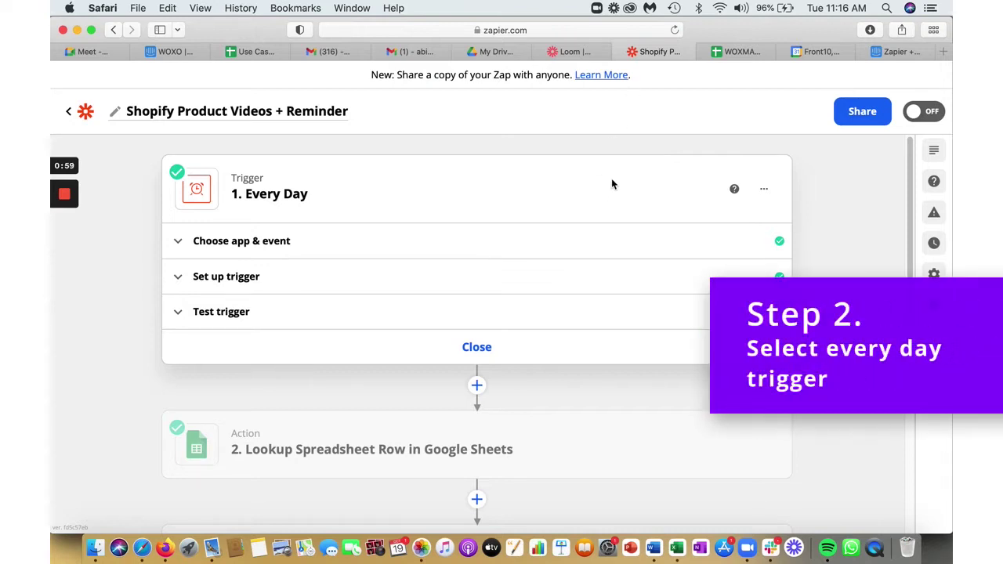
Examine the Every Day trigger's app and event, weekend option and time of day, and collapse the trigger
click(222, 242)
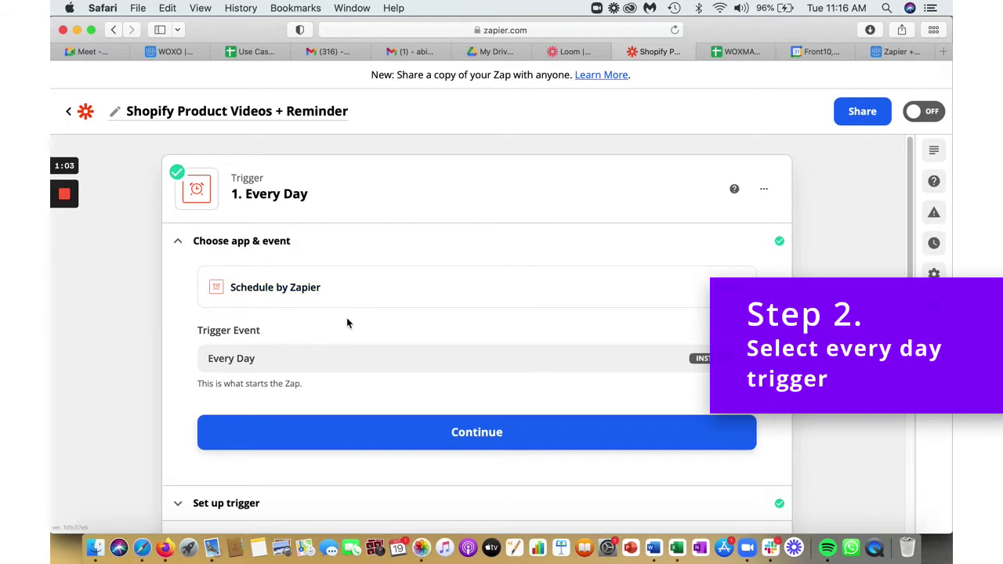
scroll(347, 321, down, 1)
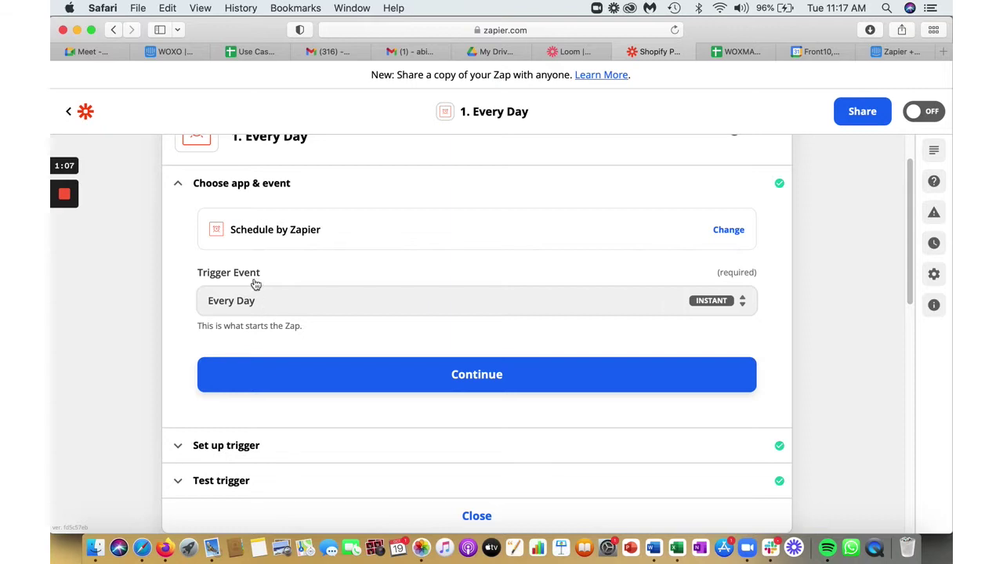
scroll(330, 342, down, 2)
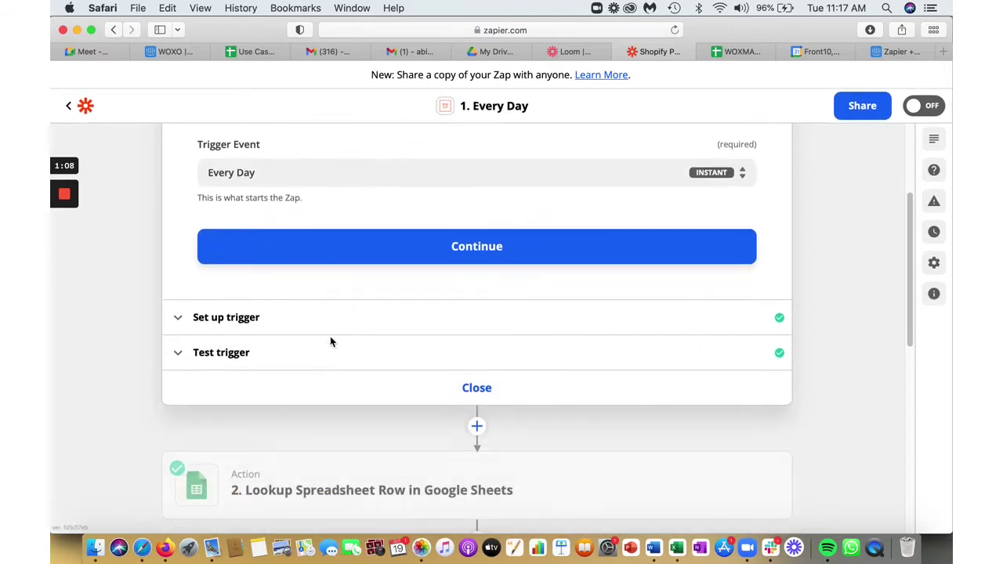
click(178, 318)
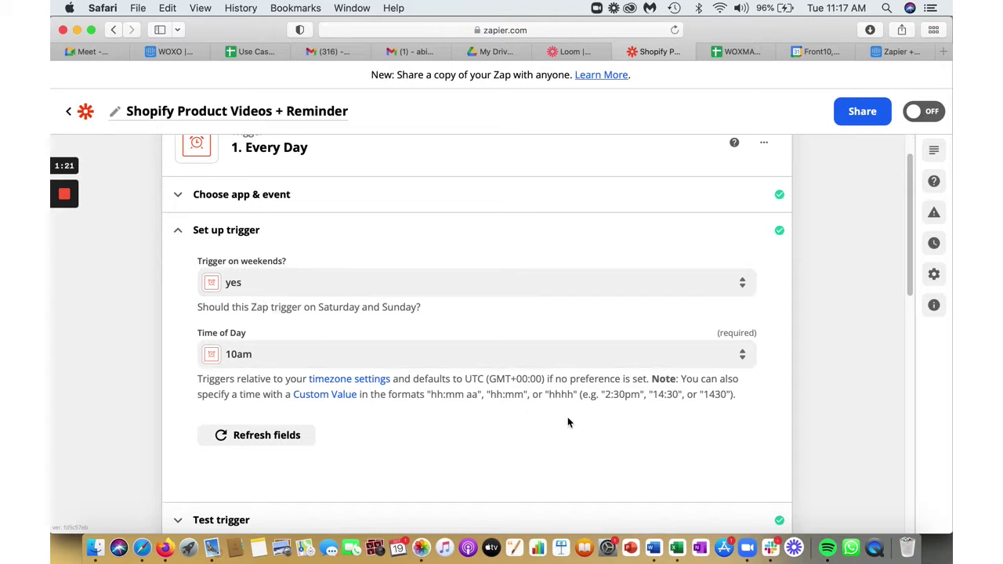
scroll(568, 423, down, 3)
click(479, 434)
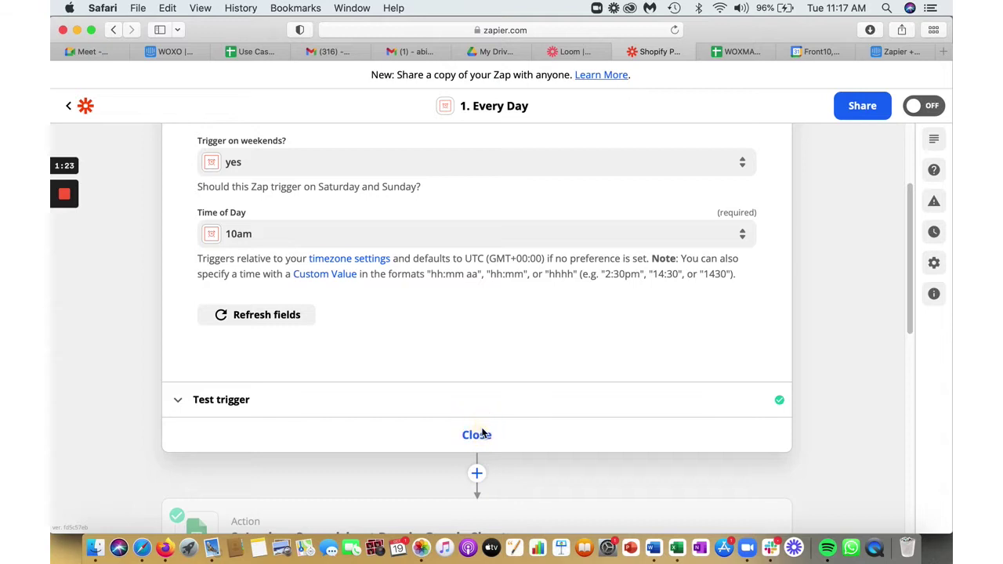
Open the Lookup Spreadsheet Row action for editing and examine its chosen app and action event
scroll(549, 336, up, 2)
scroll(557, 337, up, 1)
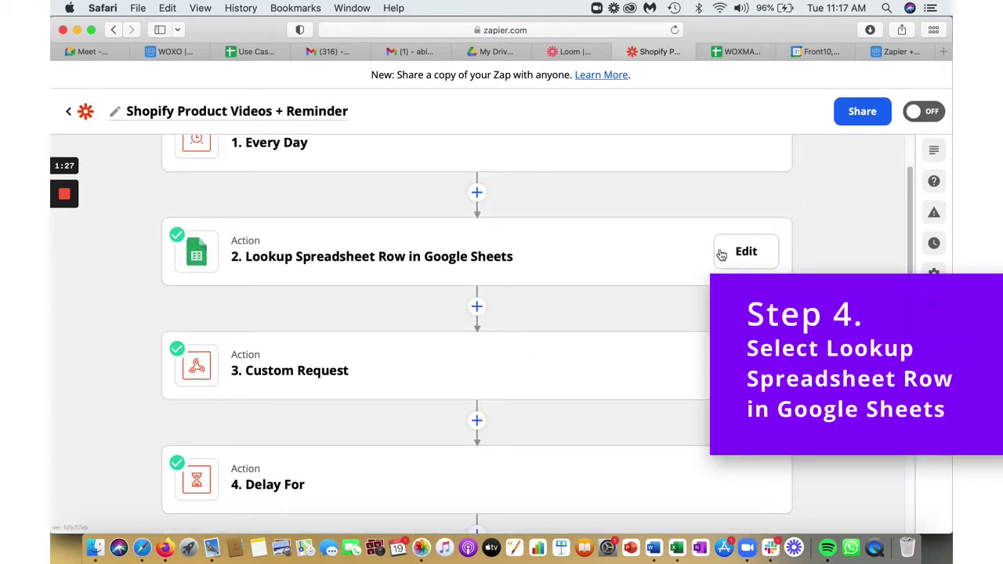
click(742, 253)
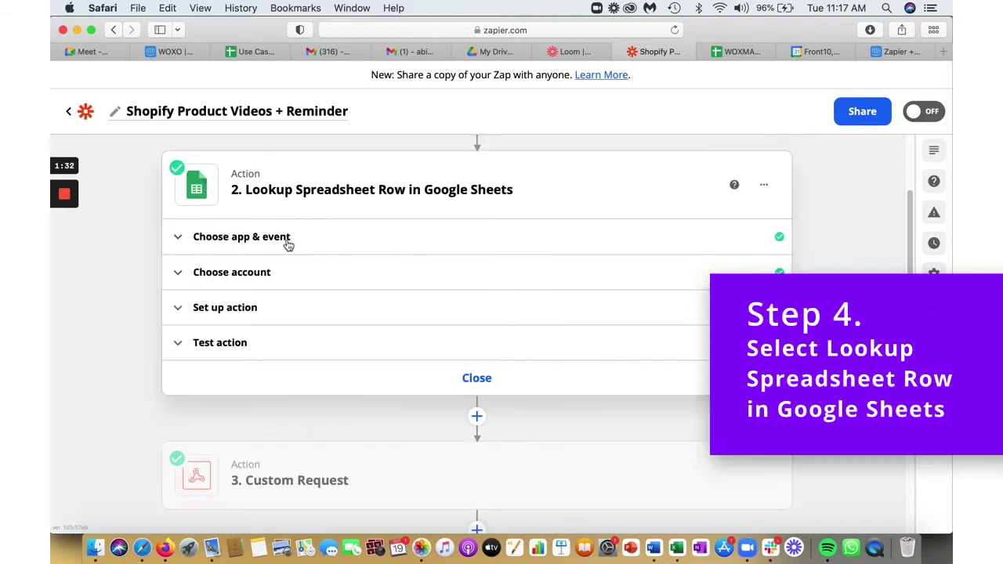
click(179, 236)
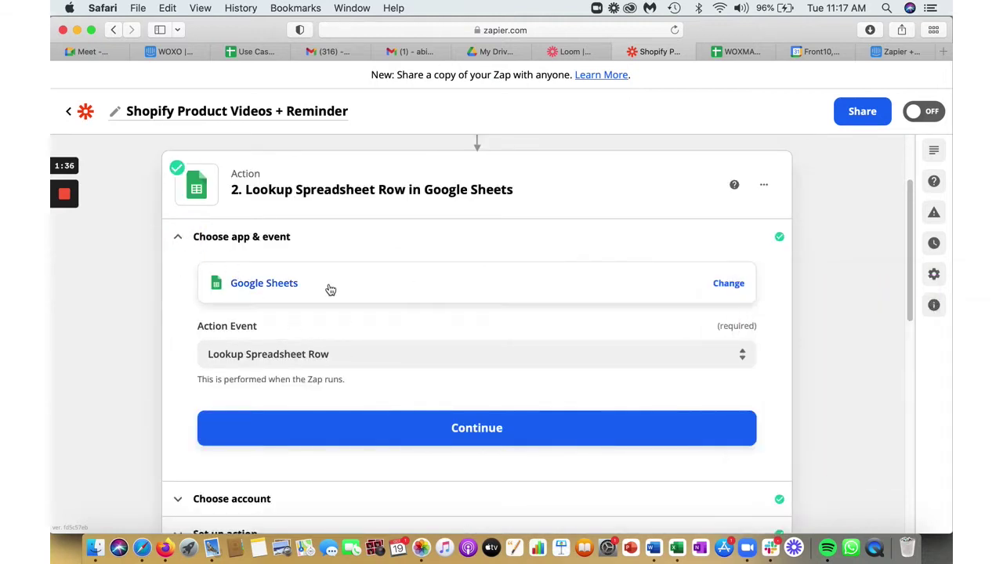
Examine the lookup action's spreadsheet, worksheet, lookup column, lookup value and not-found settings, and collapse the action
scroll(436, 300, down, 3)
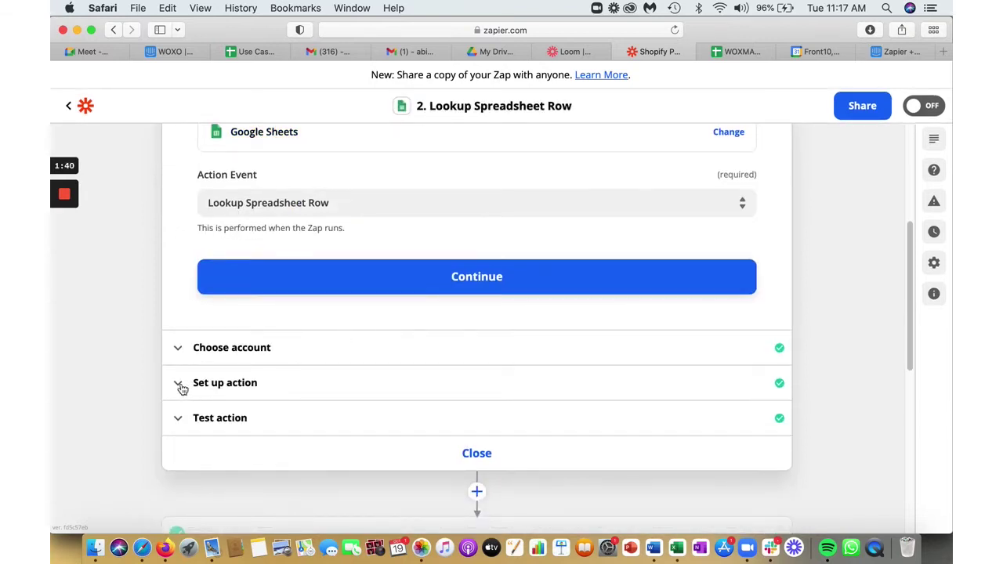
click(181, 384)
scroll(335, 340, down, 1)
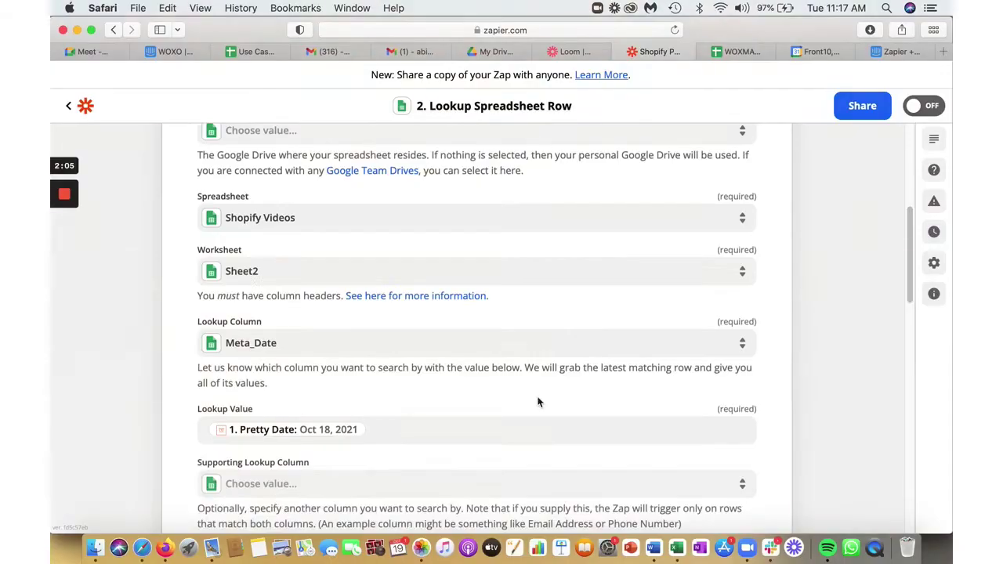
scroll(537, 397, down, 2)
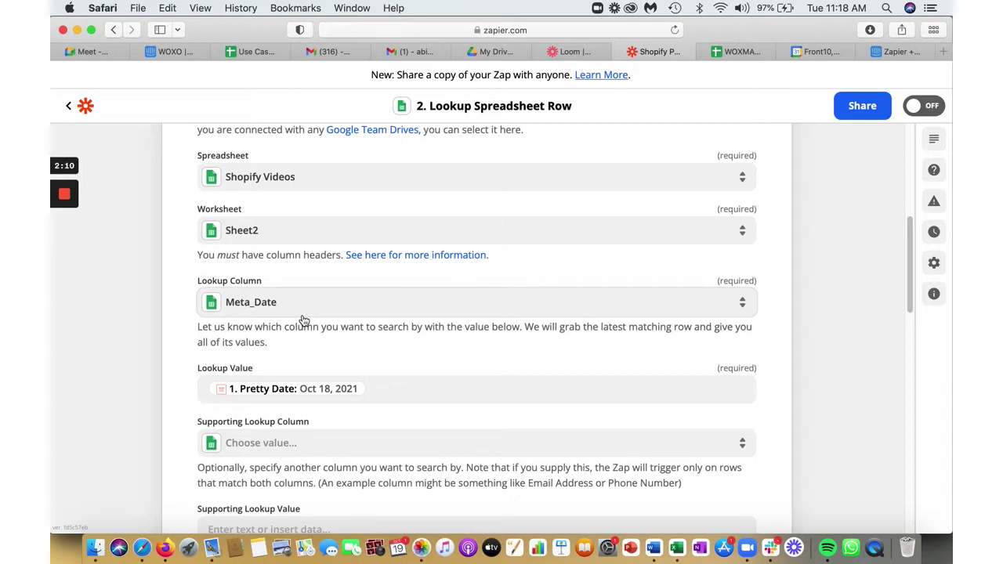
scroll(375, 345, down, 2)
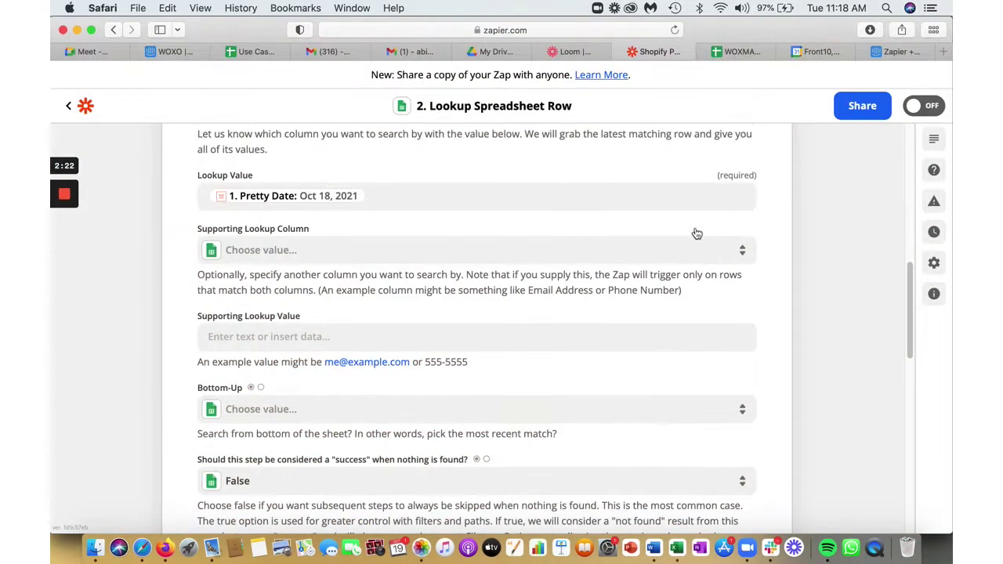
scroll(804, 293, down, 5)
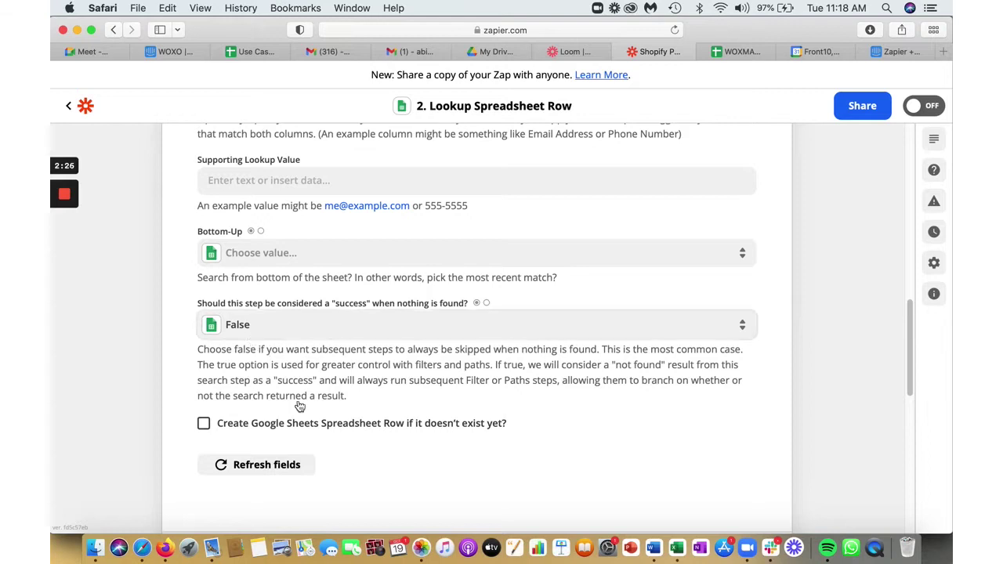
scroll(359, 389, down, 5)
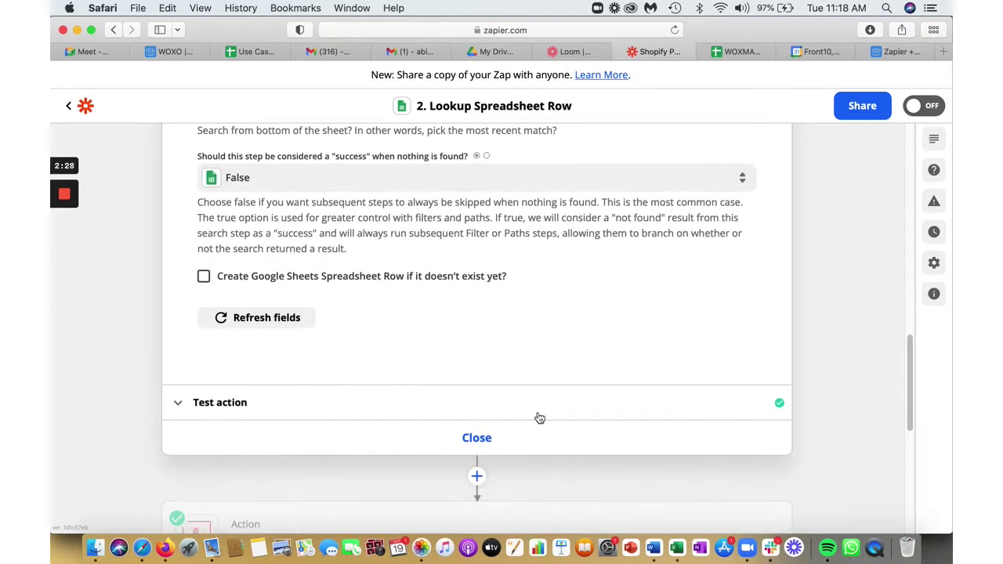
click(485, 445)
Examine the Custom Request action's app and event, method, URL, data body and headers, and collapse the action
click(752, 317)
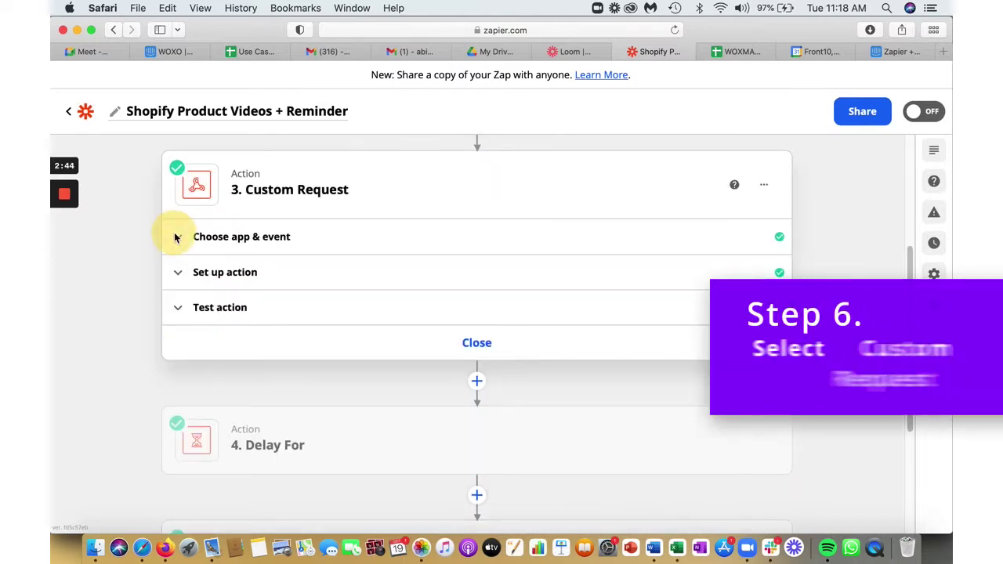
click(176, 237)
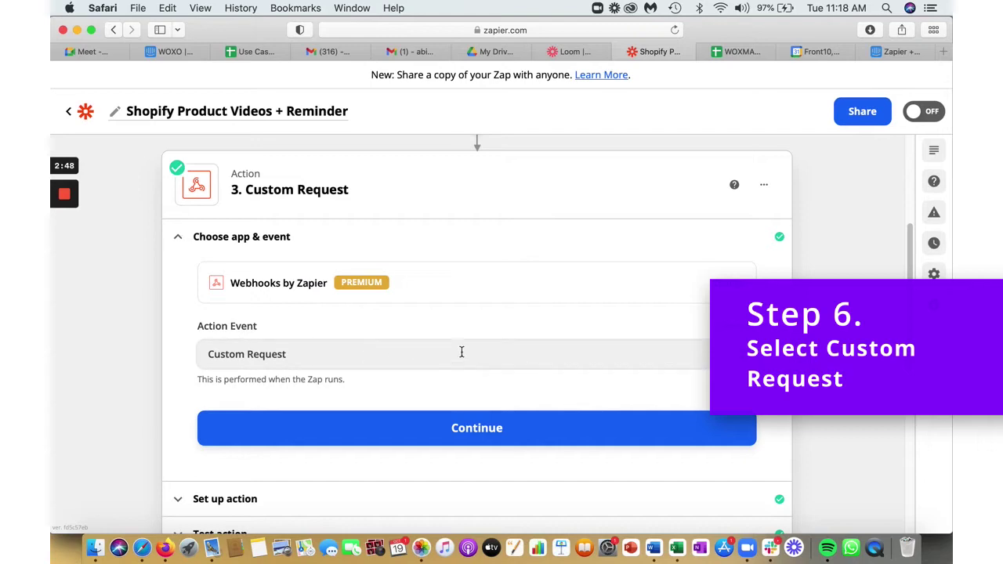
scroll(462, 345, down, 5)
click(181, 313)
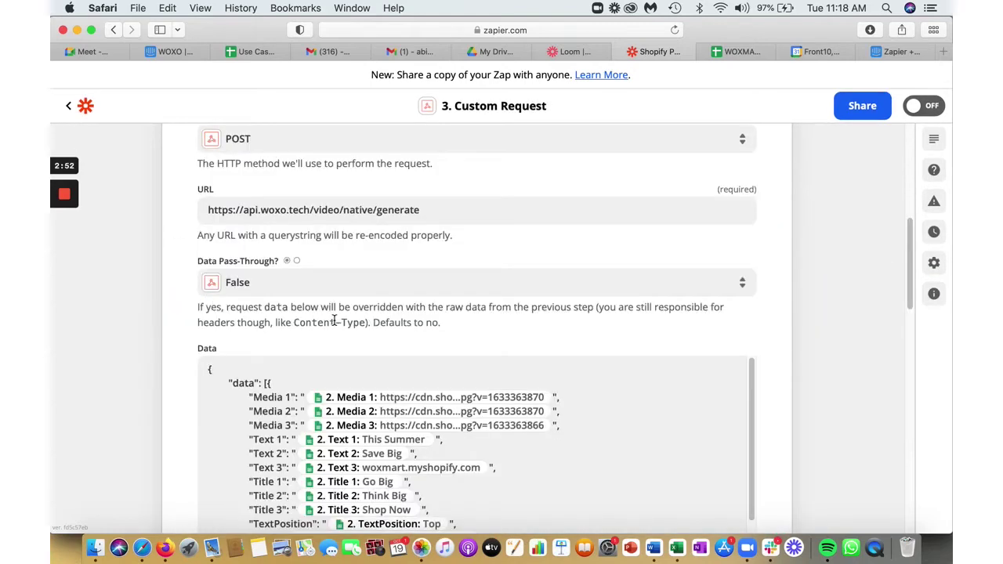
scroll(334, 321, up, 3)
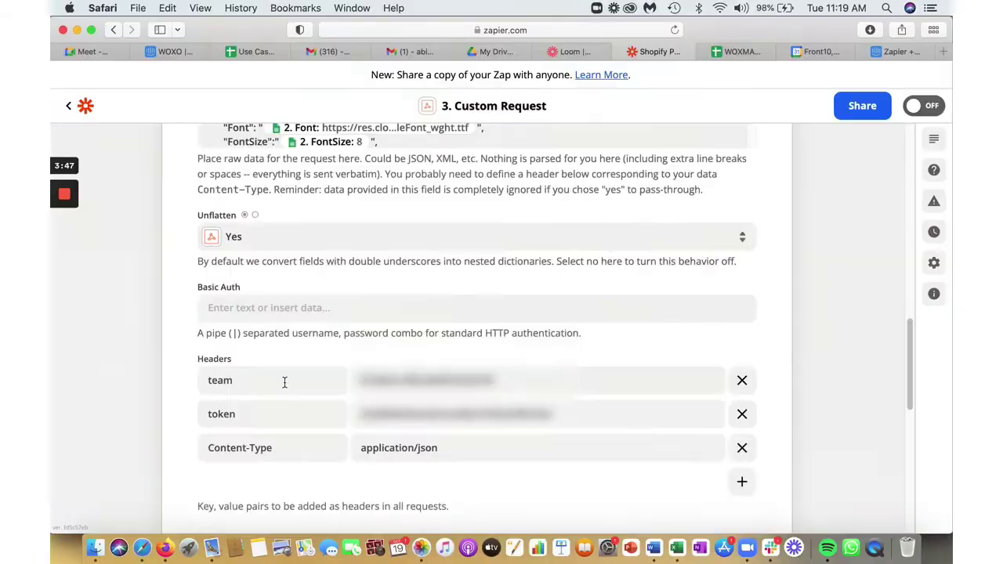
scroll(295, 336, down, 2)
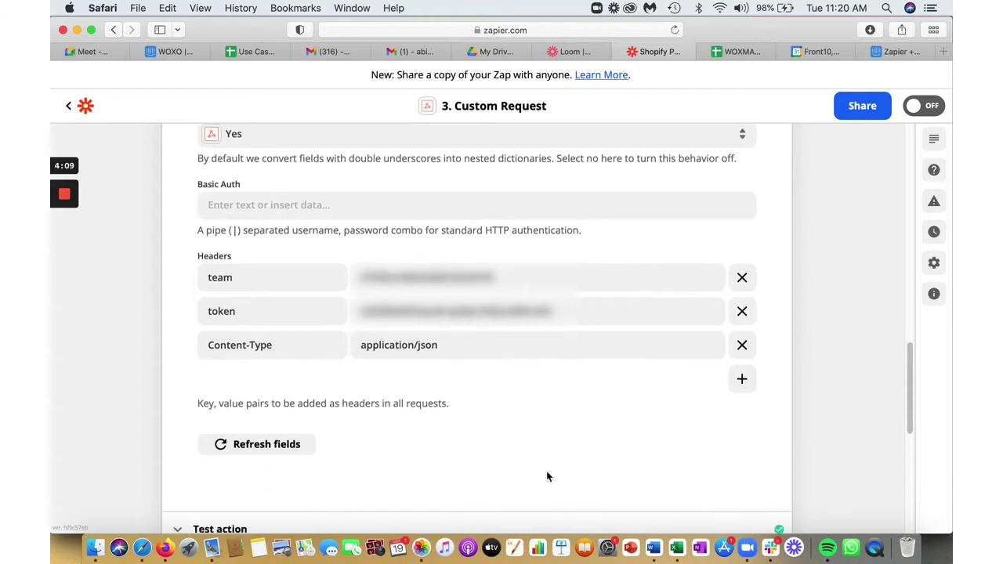
scroll(546, 475, down, 3)
click(463, 469)
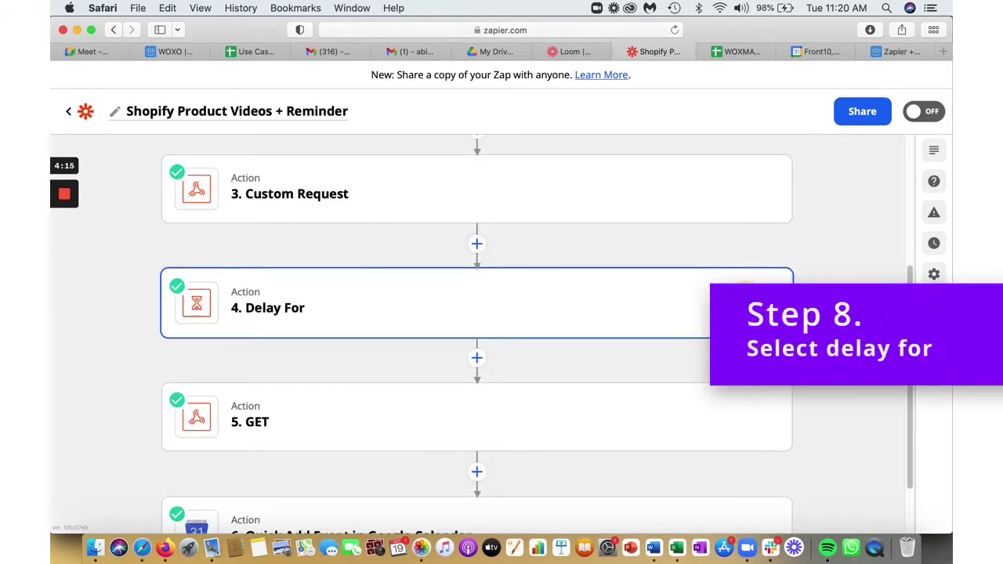
Examine the delay value and unit set up in the Delay For action, and collapse the action
click(546, 318)
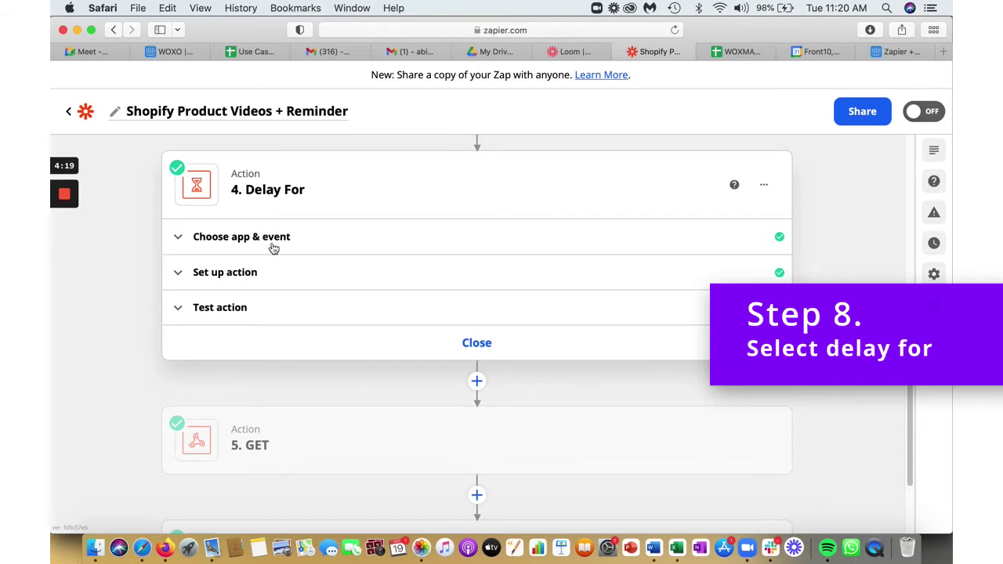
click(179, 273)
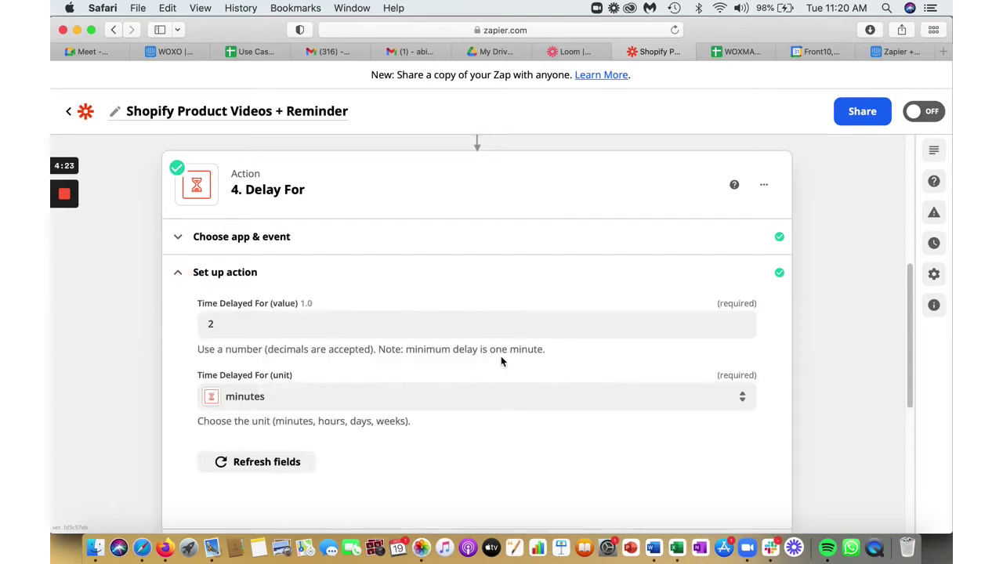
scroll(501, 362, down, 5)
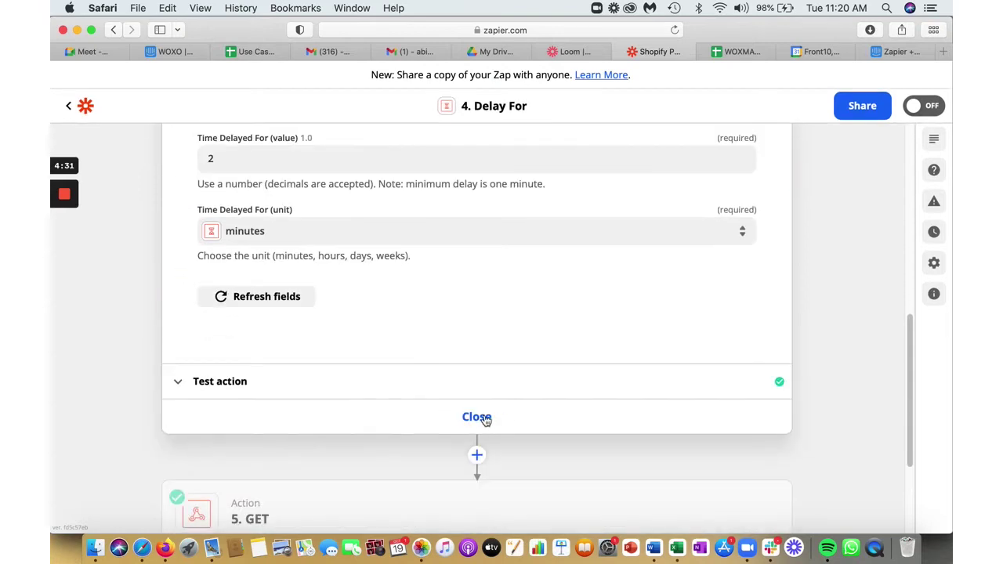
click(486, 418)
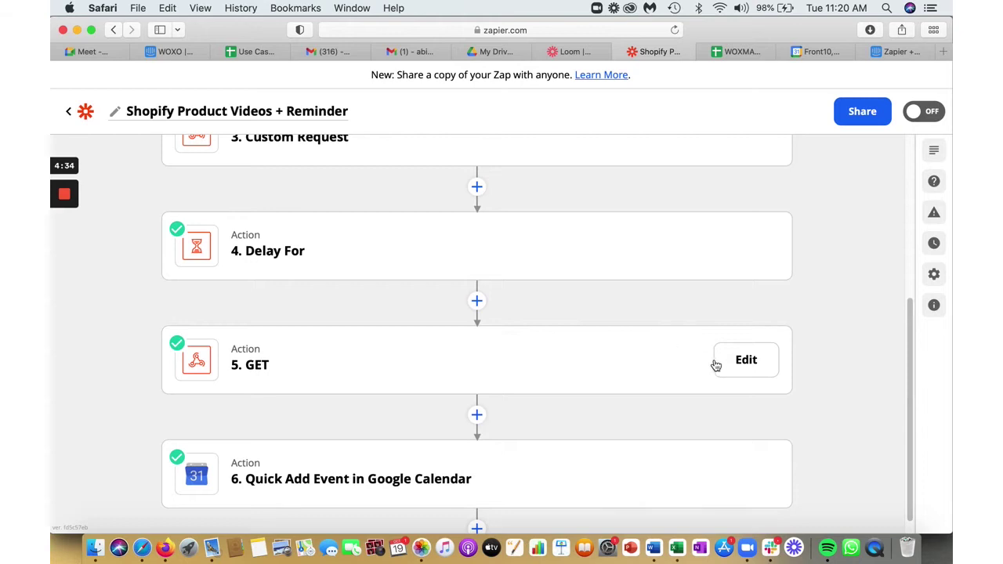
Open the GET action for editing and examine its app and event, request URL and query string parameters
click(746, 360)
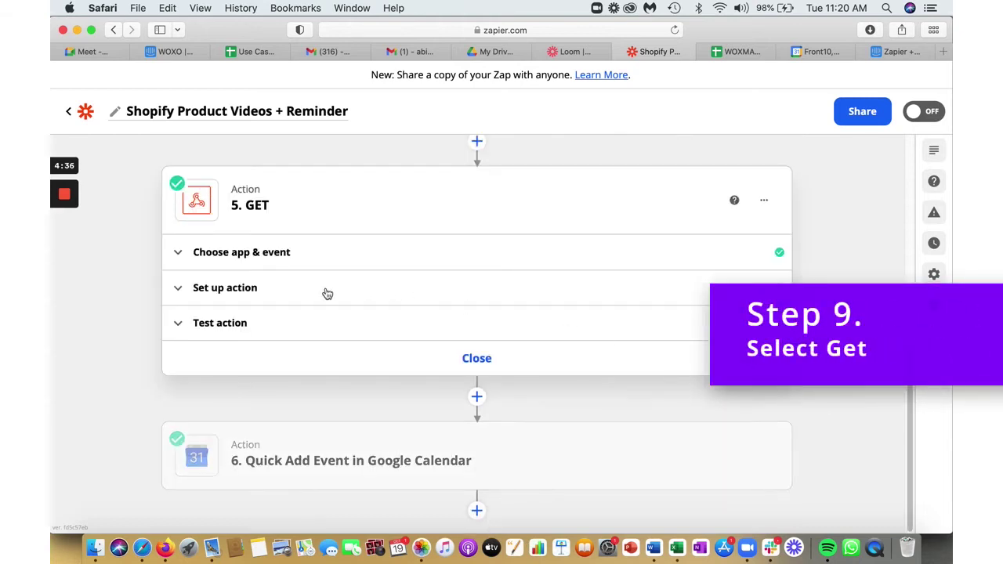
click(186, 250)
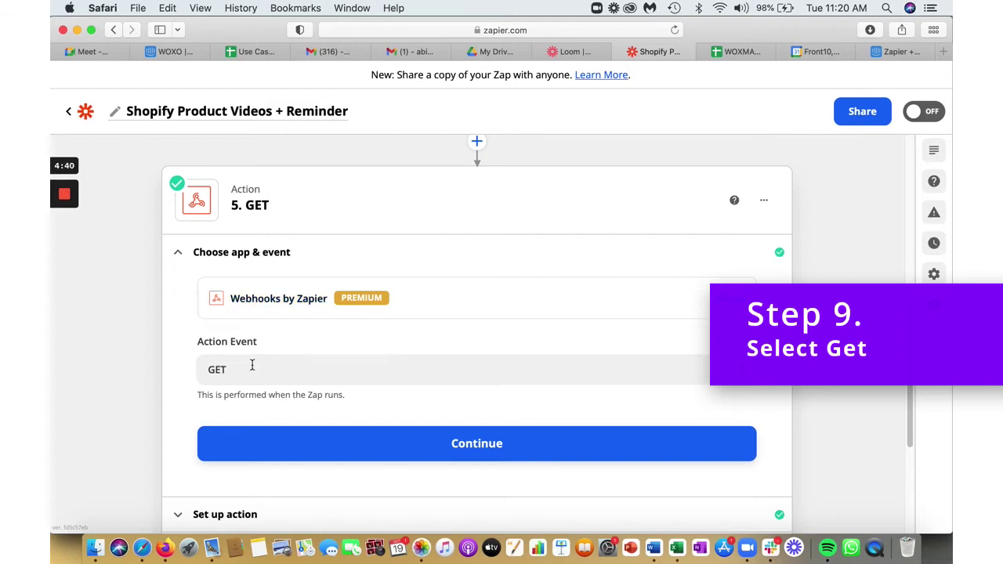
scroll(400, 357, down, 3)
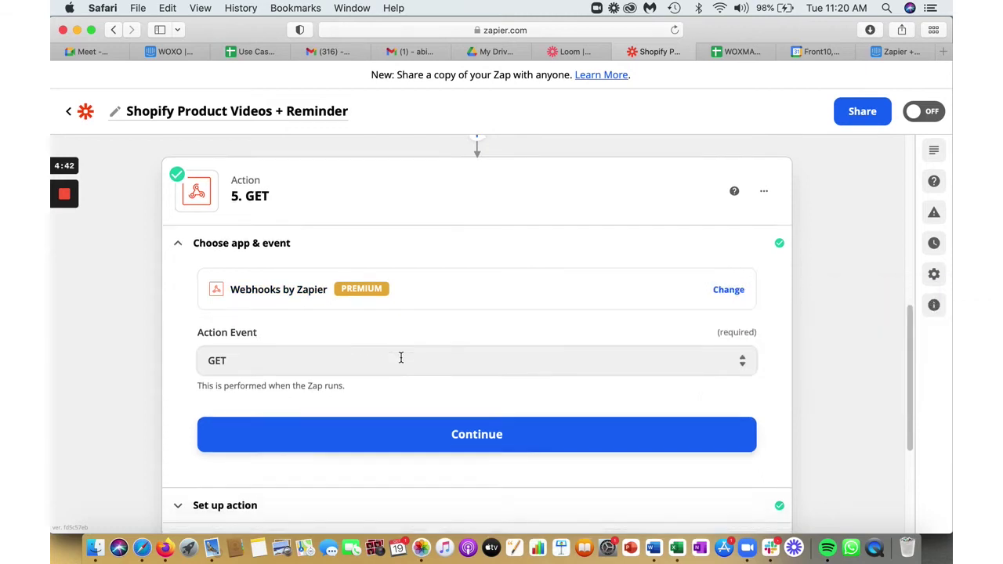
click(185, 428)
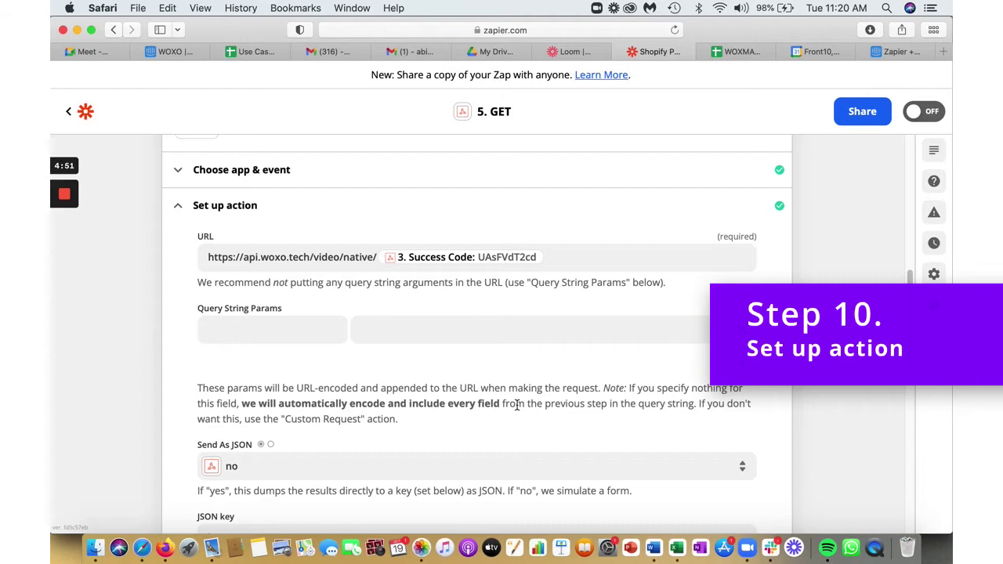
scroll(555, 344, up, 2)
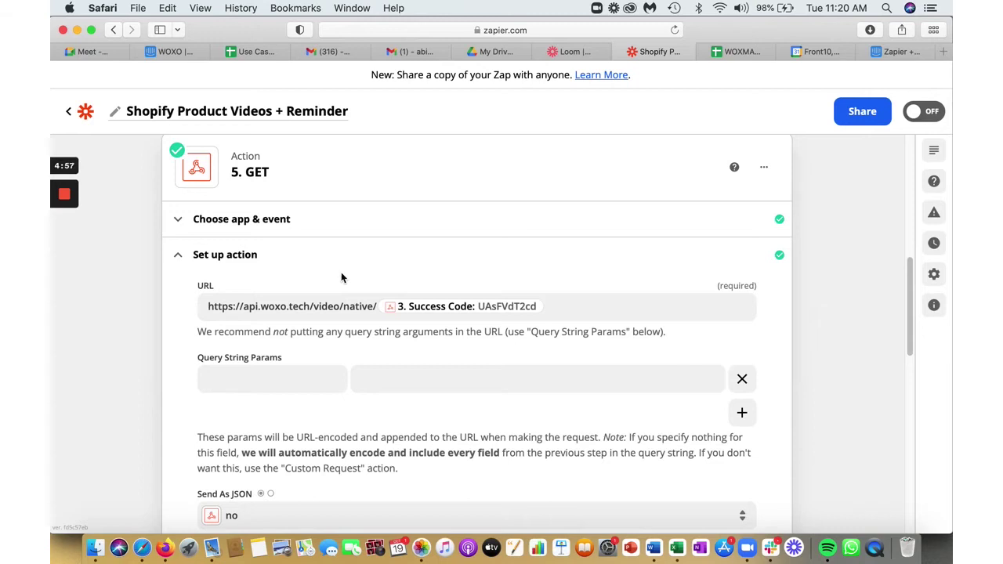
scroll(340, 275, down, 1)
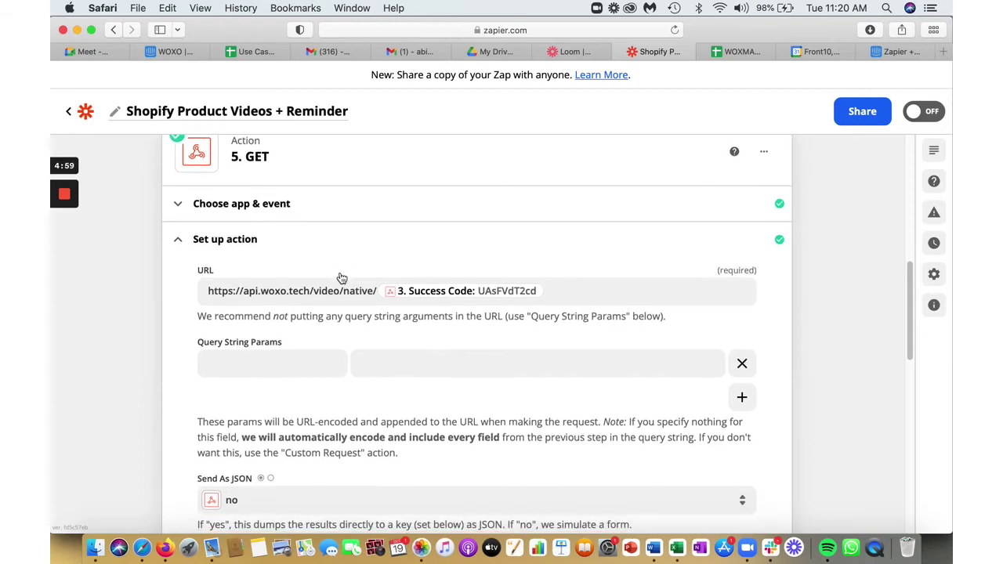
scroll(340, 274, down, 2)
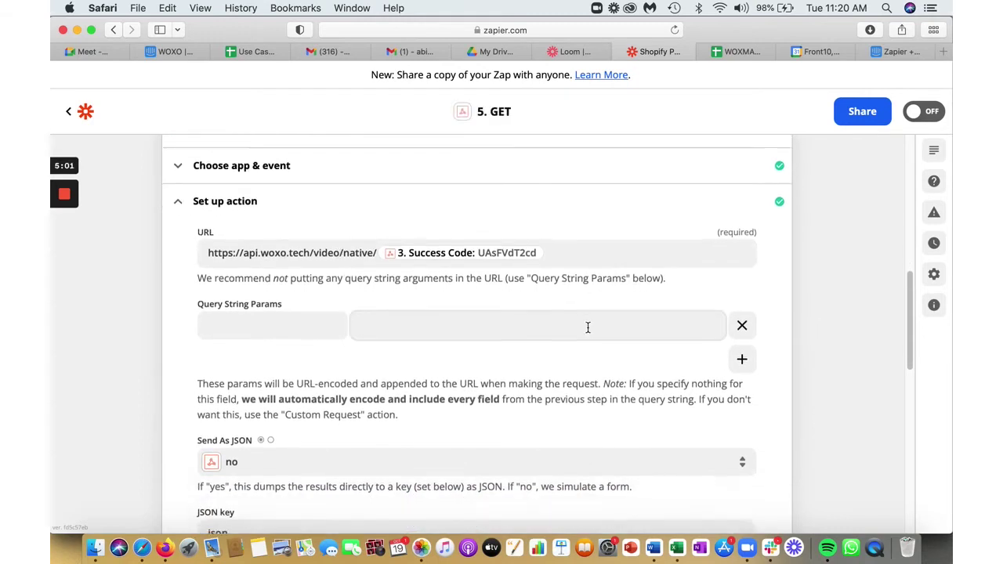
Show the data insertable into the GET action's URL and expand the Custom Request outputs to examine Success Code
click(581, 249)
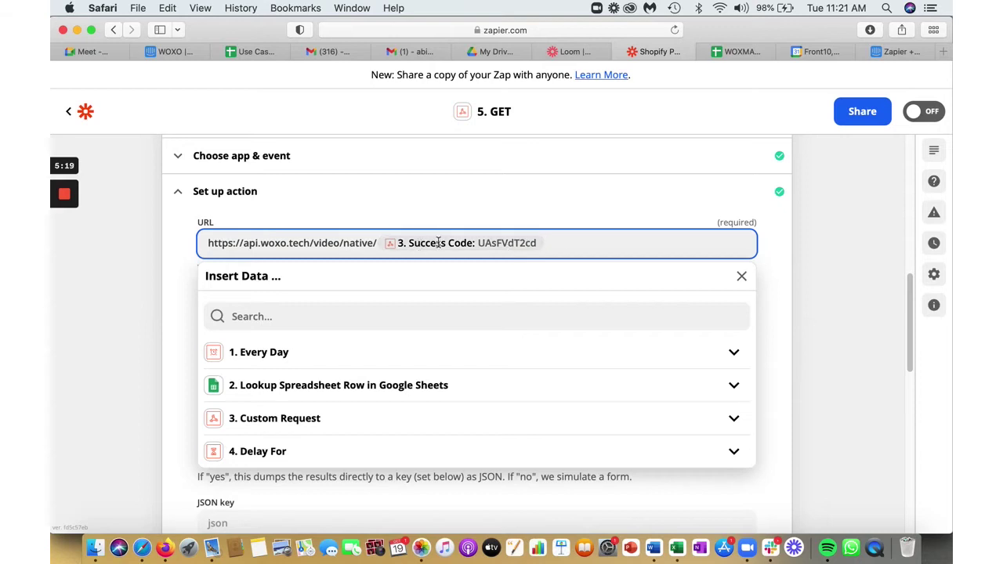
click(735, 419)
scroll(706, 423, down, 2)
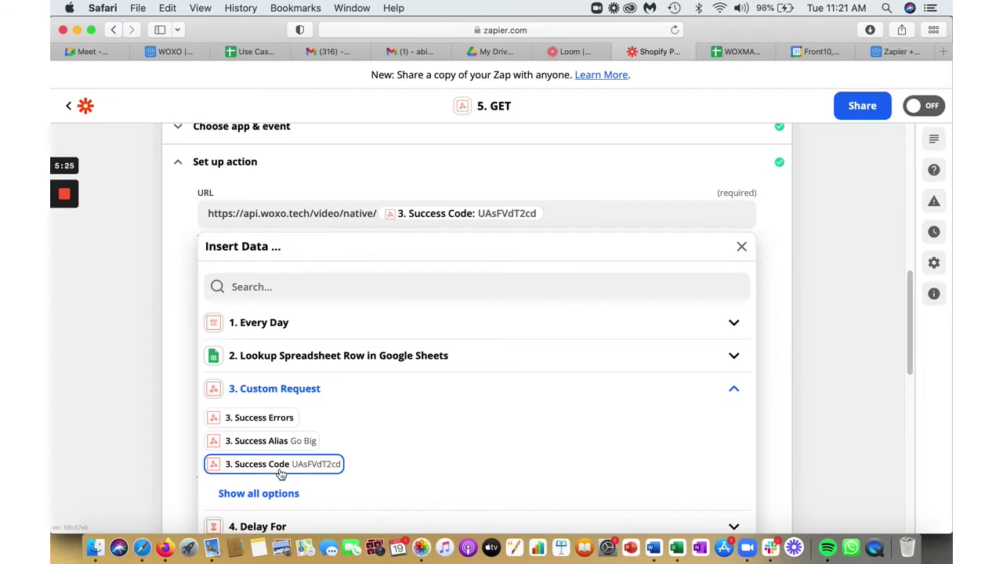
Dismiss the insertable data list, examine the GET action's remaining options and its team and token headers, and close the action
key(Escape)
scroll(540, 402, down, 5)
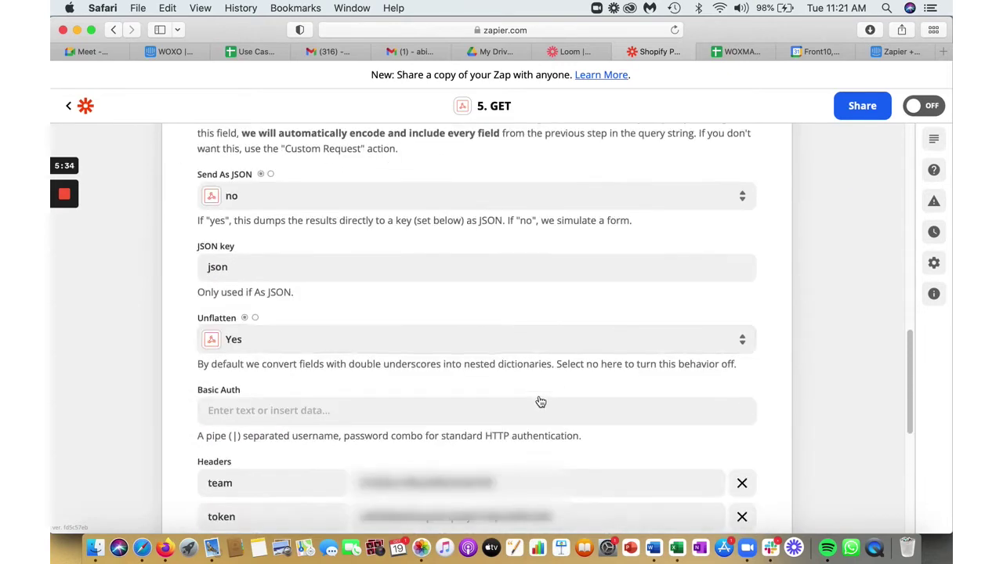
scroll(540, 402, down, 3)
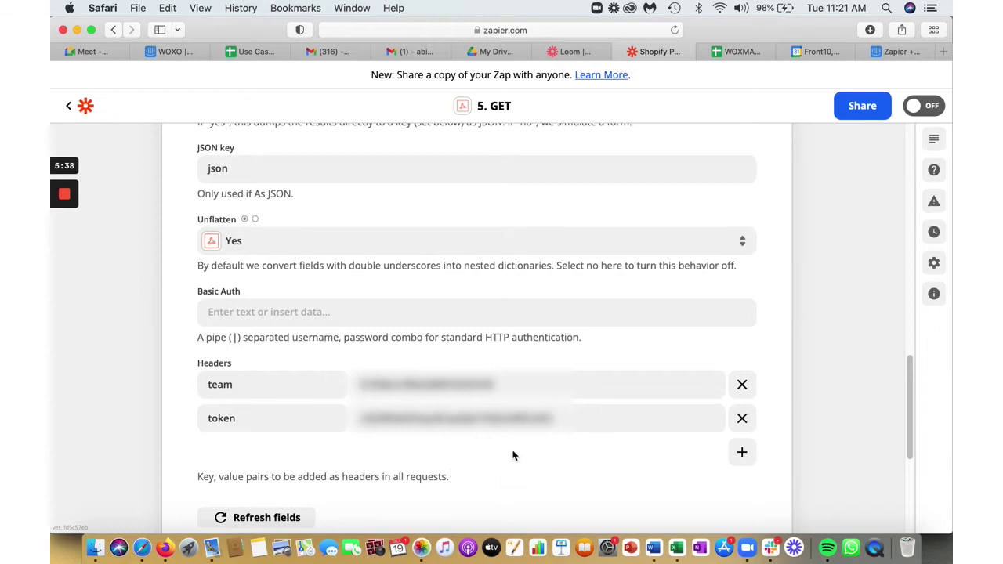
scroll(513, 449, down, 6)
click(486, 430)
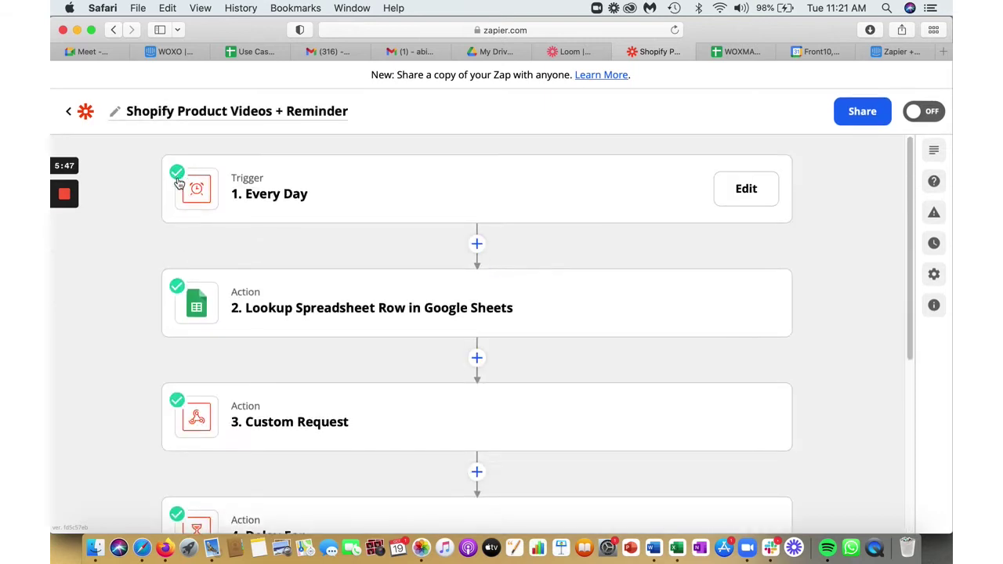
Review the Zap's sequence of steps, open the Quick Add Event in Google Calendar action and examine its app and event
scroll(165, 415, down, 2)
click(160, 428)
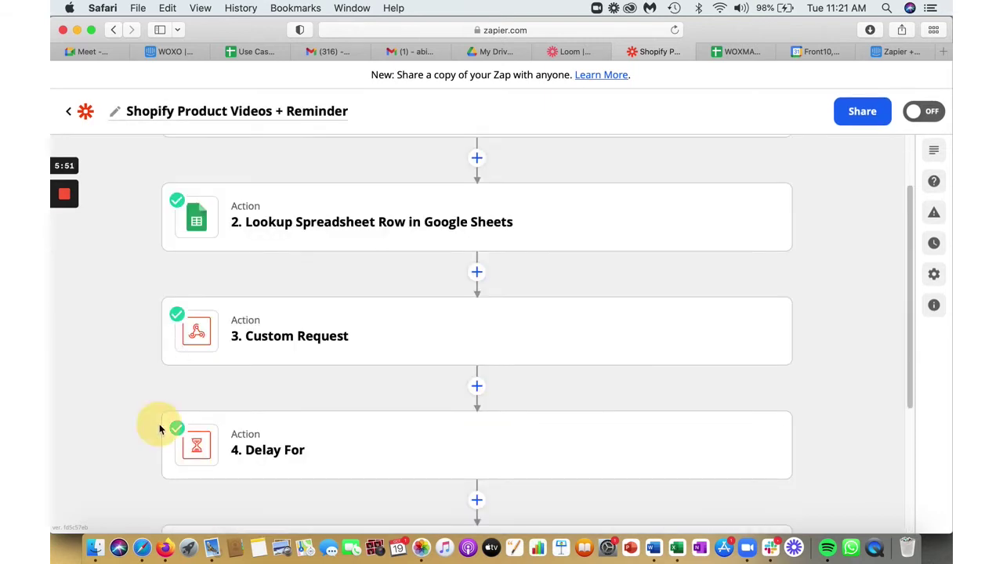
scroll(203, 415, down, 5)
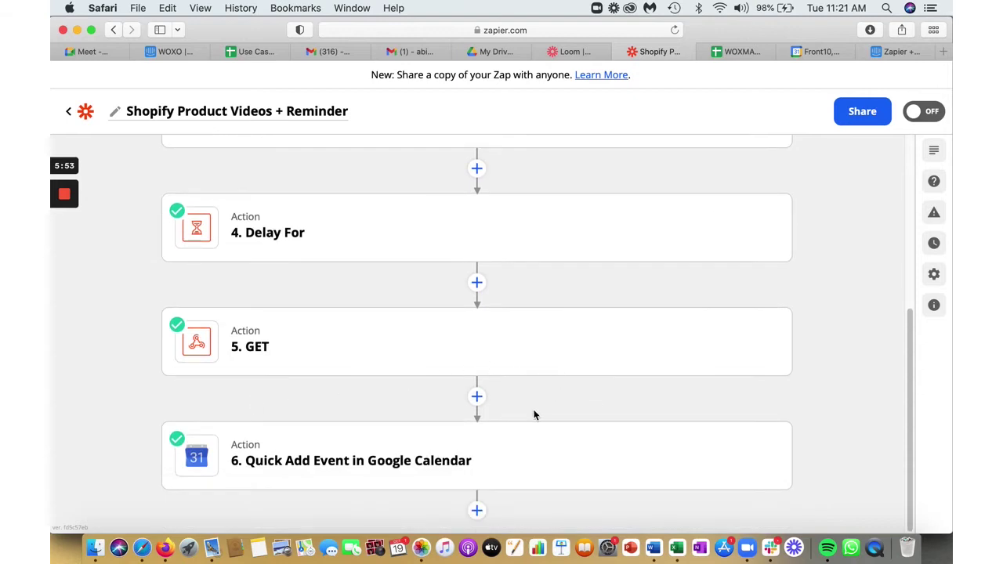
click(748, 456)
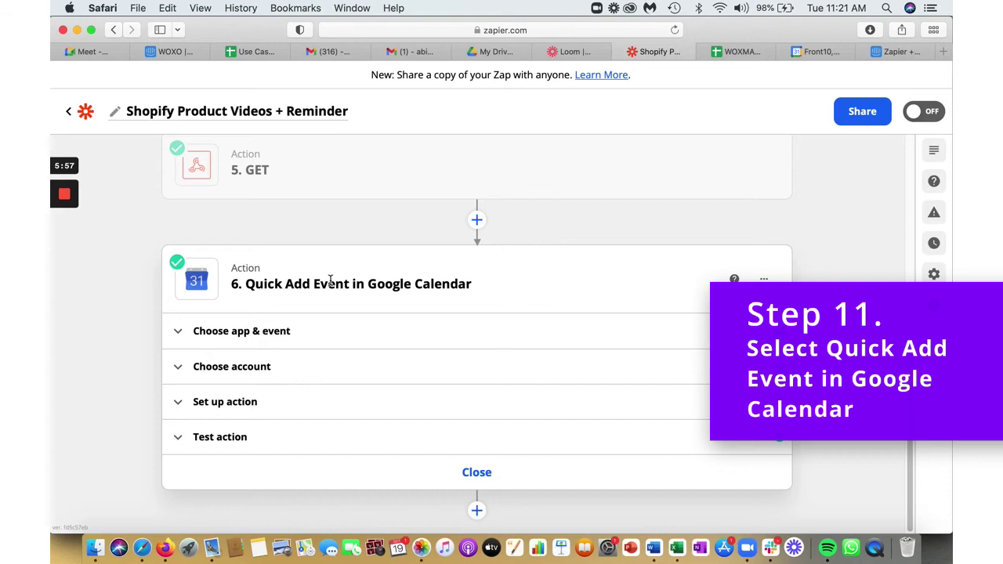
click(182, 333)
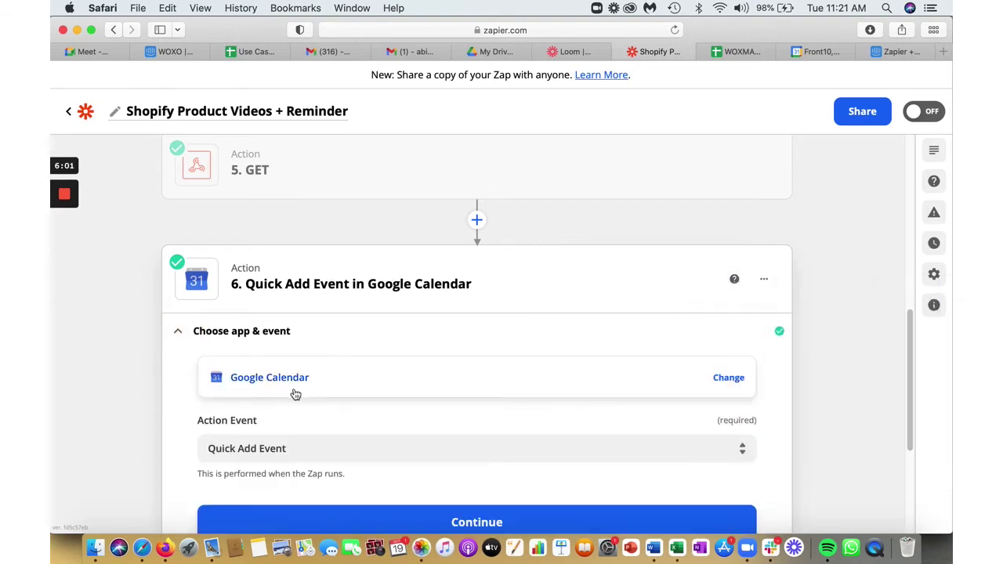
scroll(383, 381, down, 2)
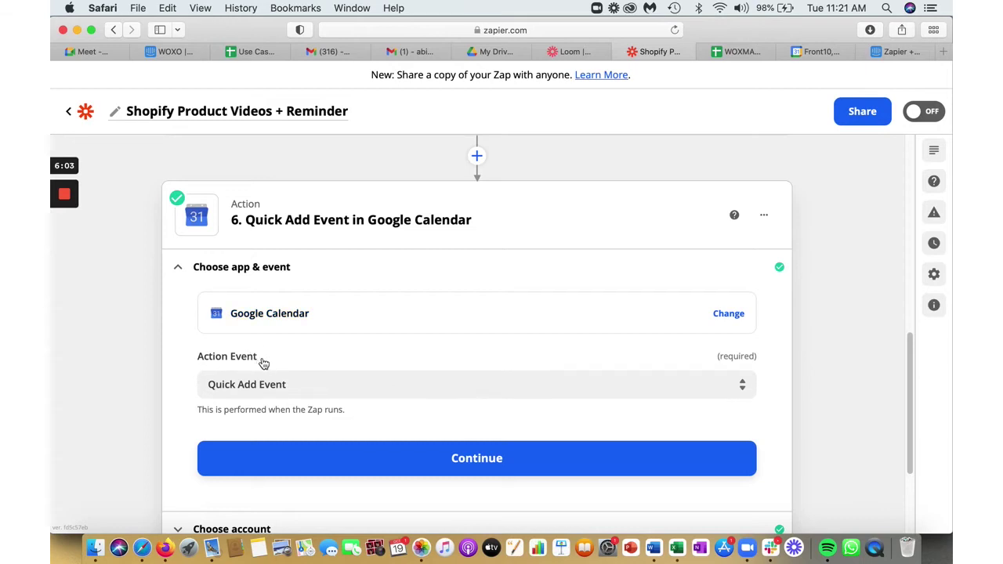
scroll(329, 391, down, 4)
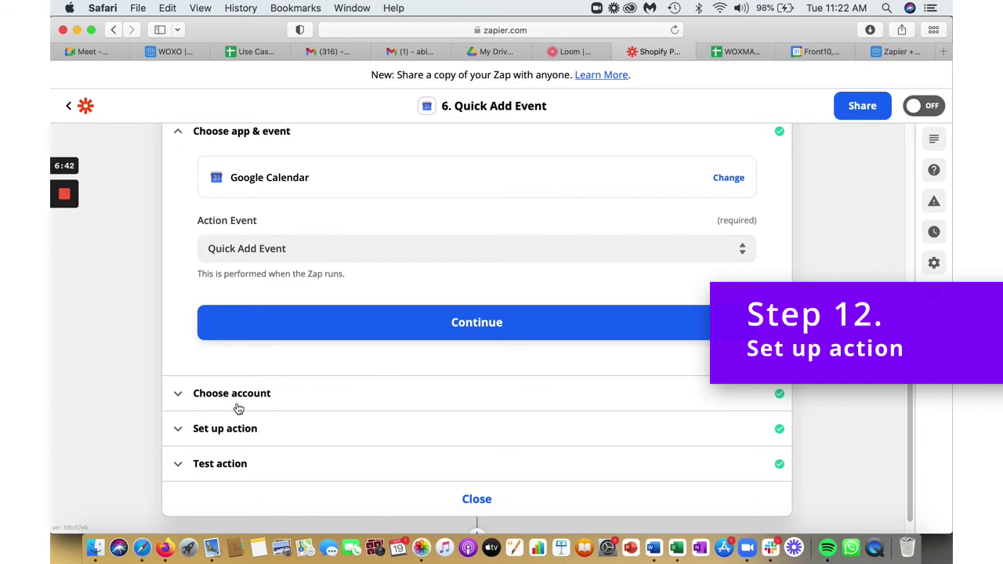
Examine the Quick Add Event action's calendar, event description and attendees, collapse that section, and inspect the action's test result
click(186, 433)
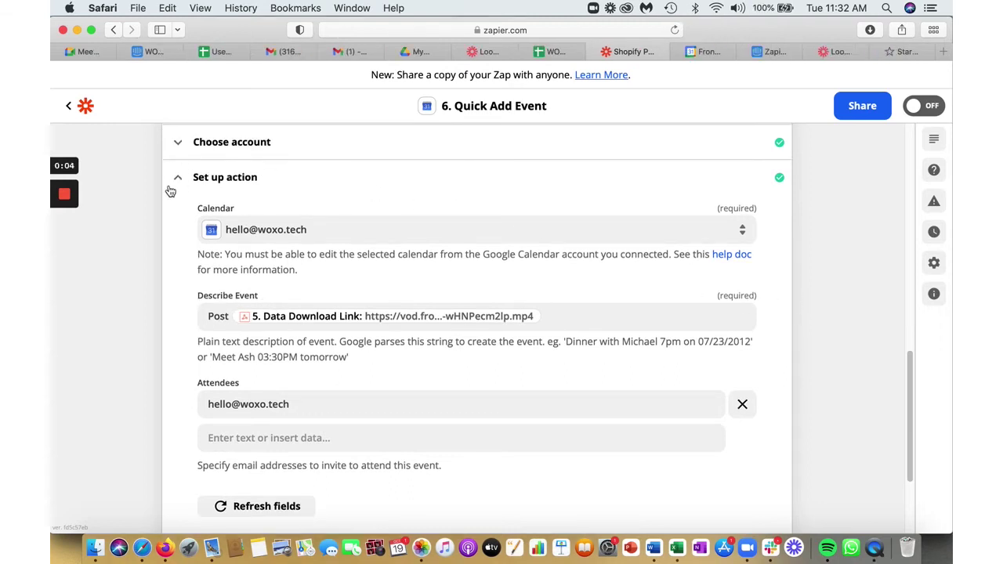
click(175, 183)
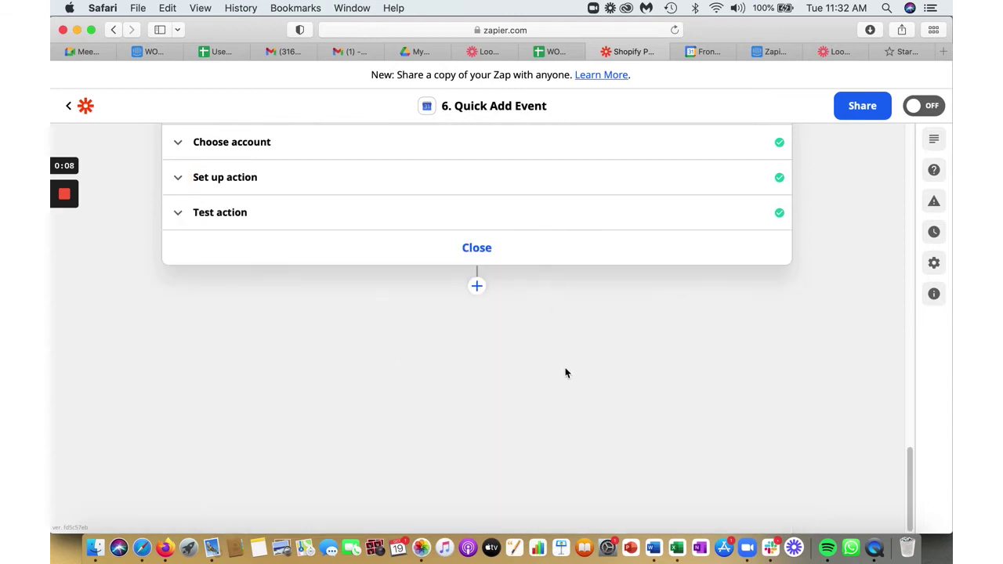
scroll(566, 373, up, 5)
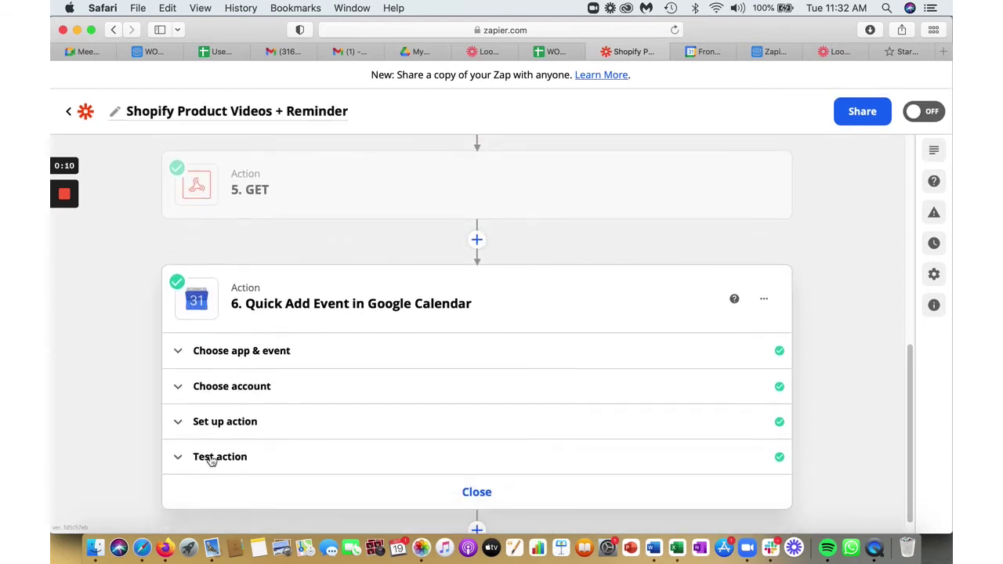
click(181, 461)
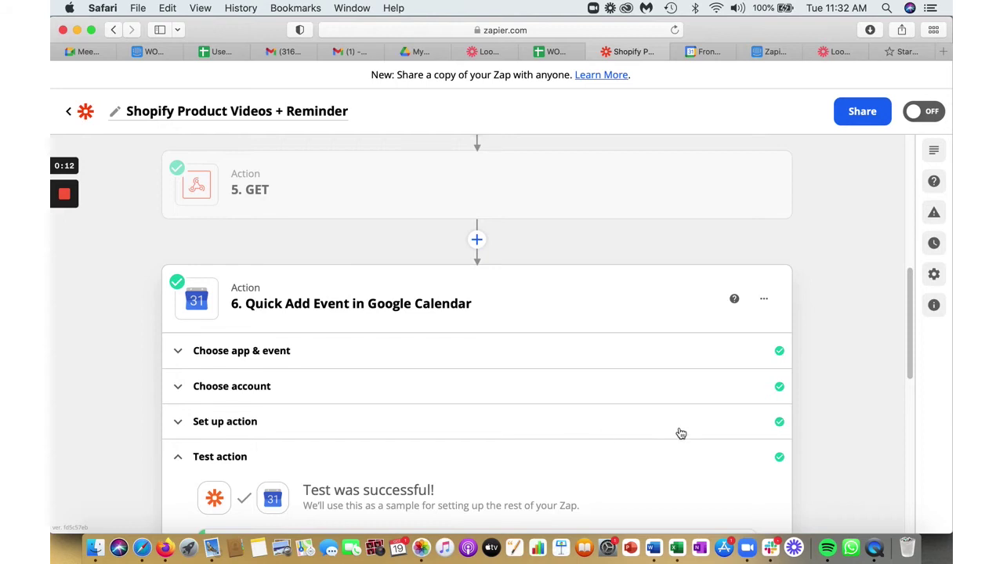
scroll(681, 433, down, 3)
scroll(684, 427, down, 2)
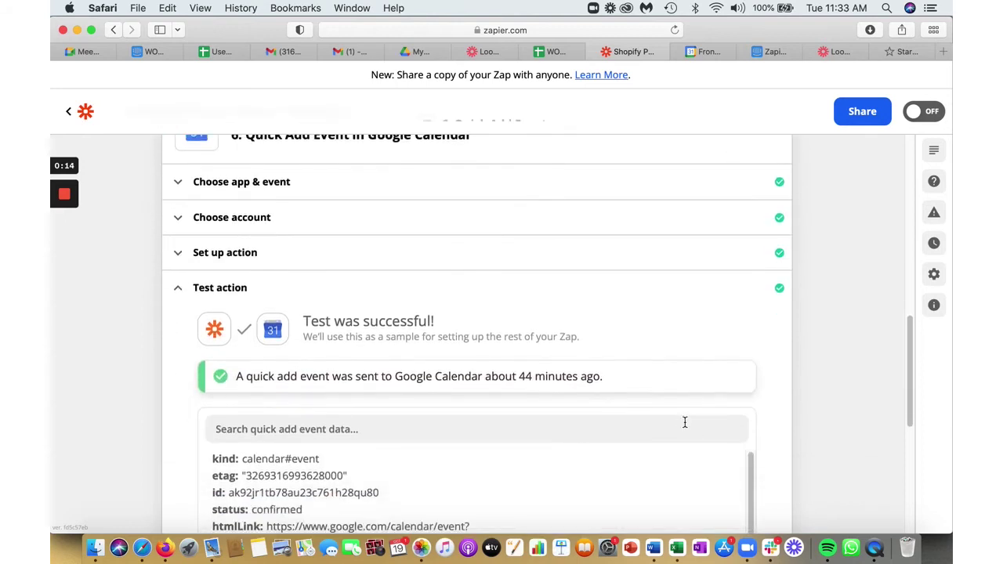
Switch to Google Calendar and copy the October 18 reminder event's title containing the video link
click(708, 54)
click(144, 222)
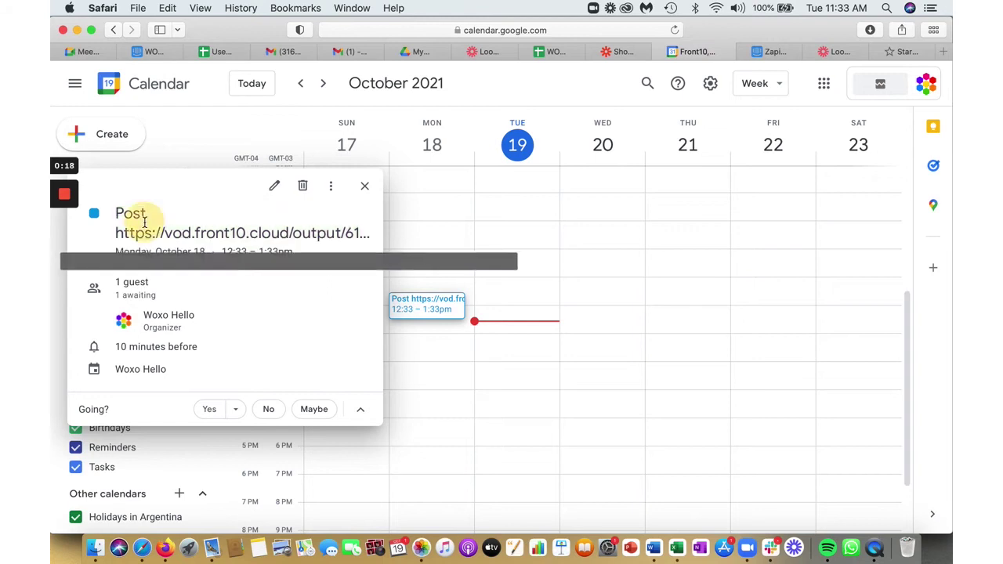
drag(115, 212, 372, 233)
click(291, 232)
triple_click(132, 213)
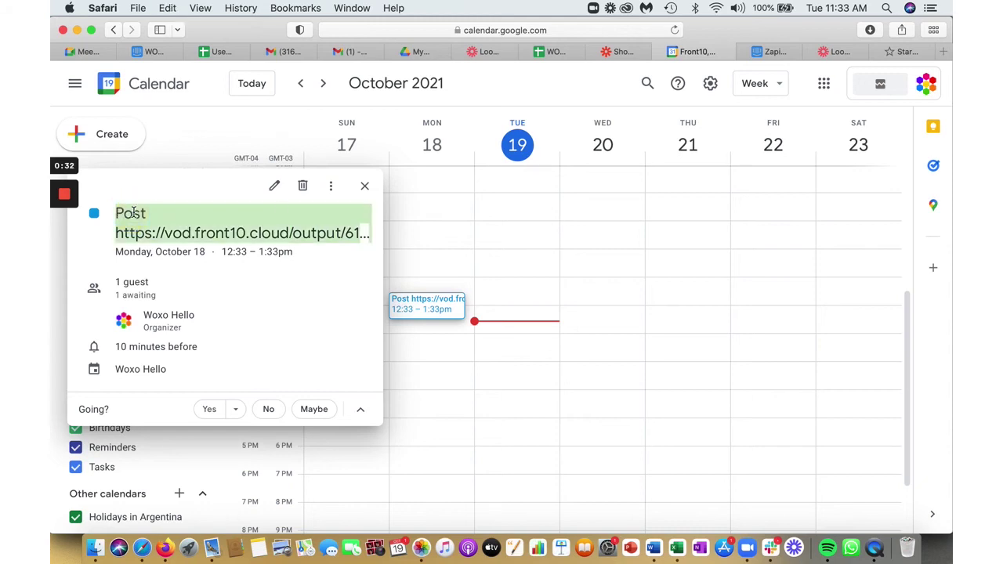
Open the copied video link in a new browser tab
click(944, 51)
key(super+v)
key(Return)
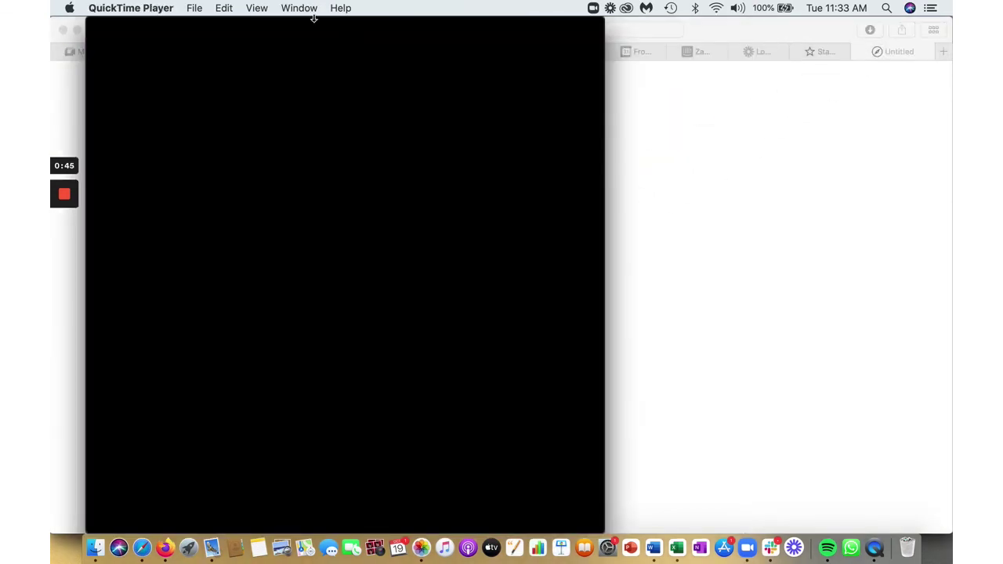
Play the generated video Go Big .mp4 in QuickTime Player
mouse_move(525, 127)
mouse_move(304, 257)
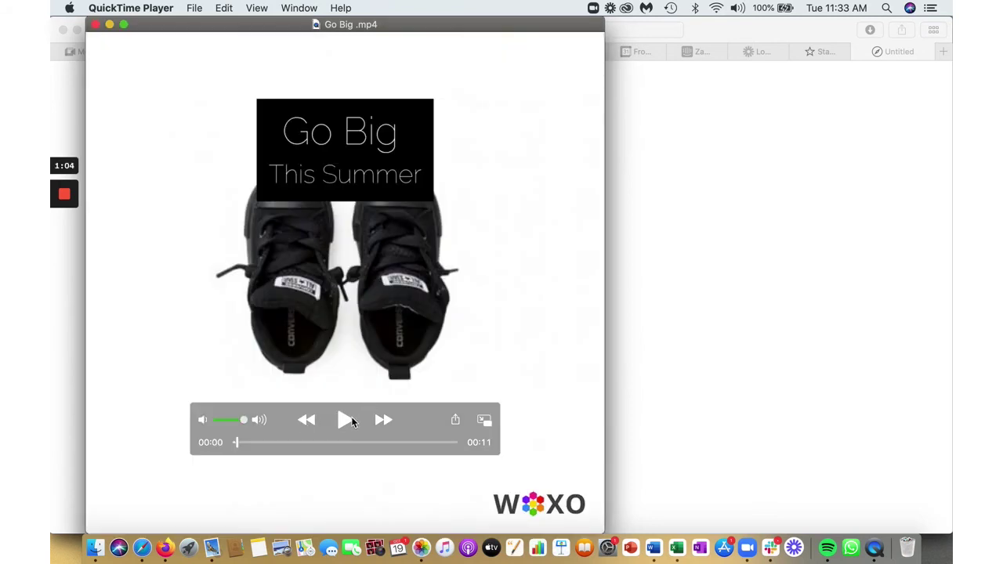
click(344, 425)
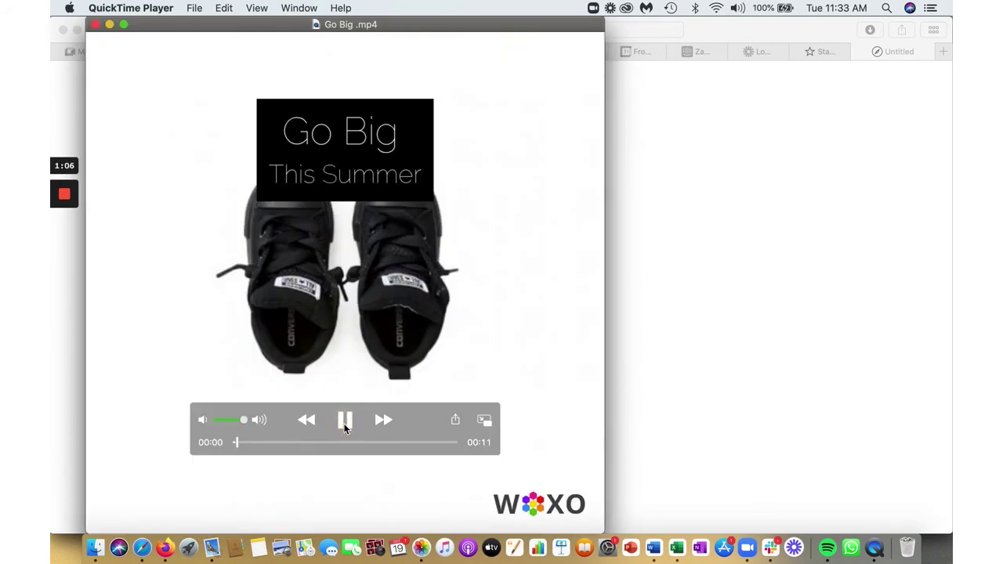